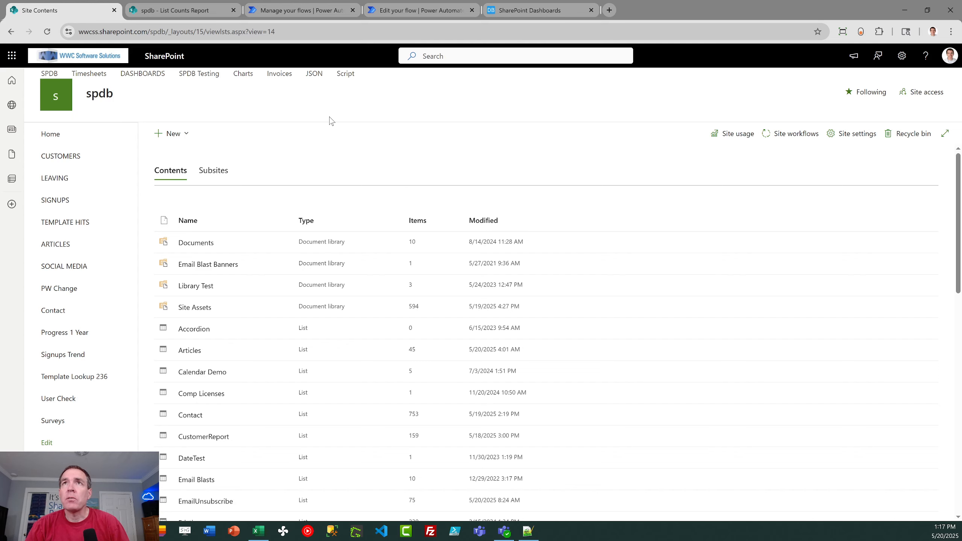
Delete all items from the List Counts Report list in the spdb site, sending them to the recycle bin.
{"action": "left_click", "coordinate": [178, 11]}
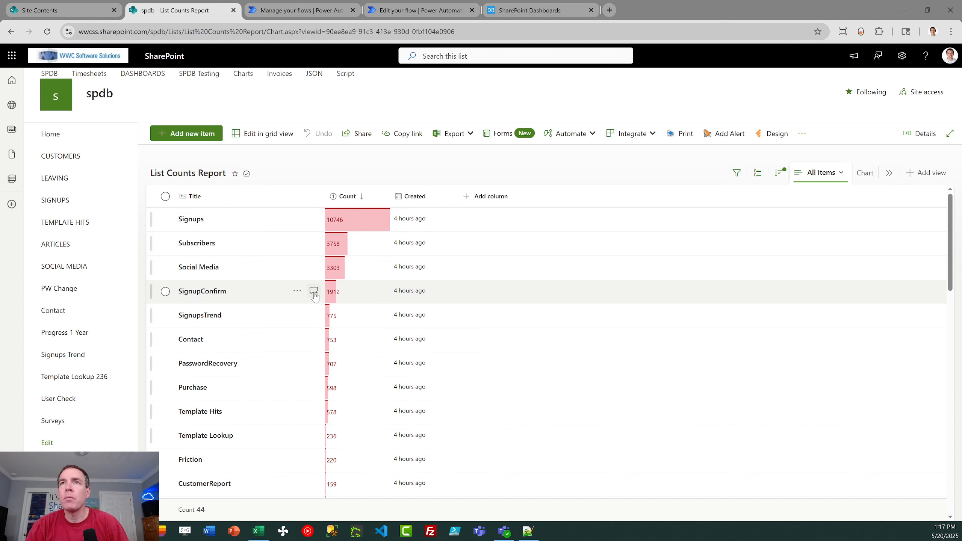
{"action": "left_click", "coordinate": [165, 196]}
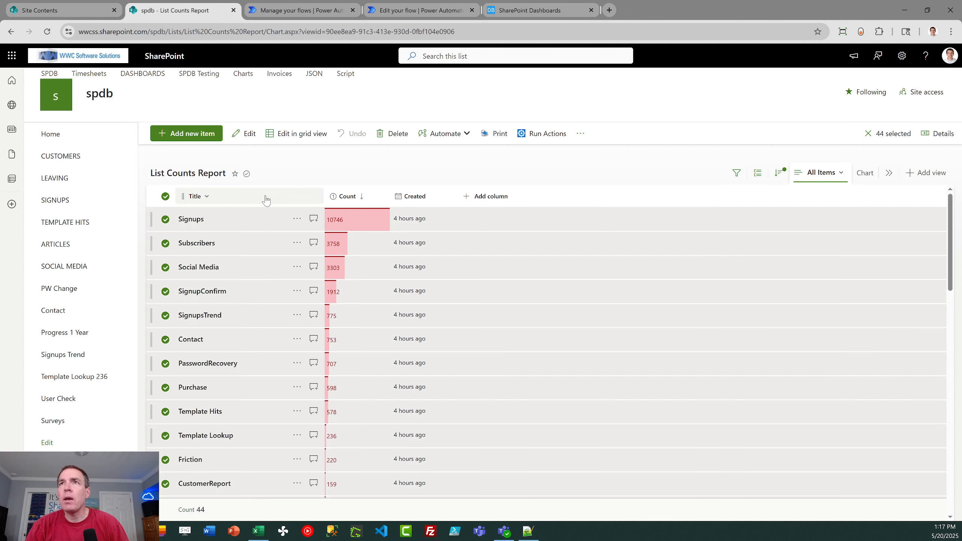
{"action": "left_click", "coordinate": [393, 133]}
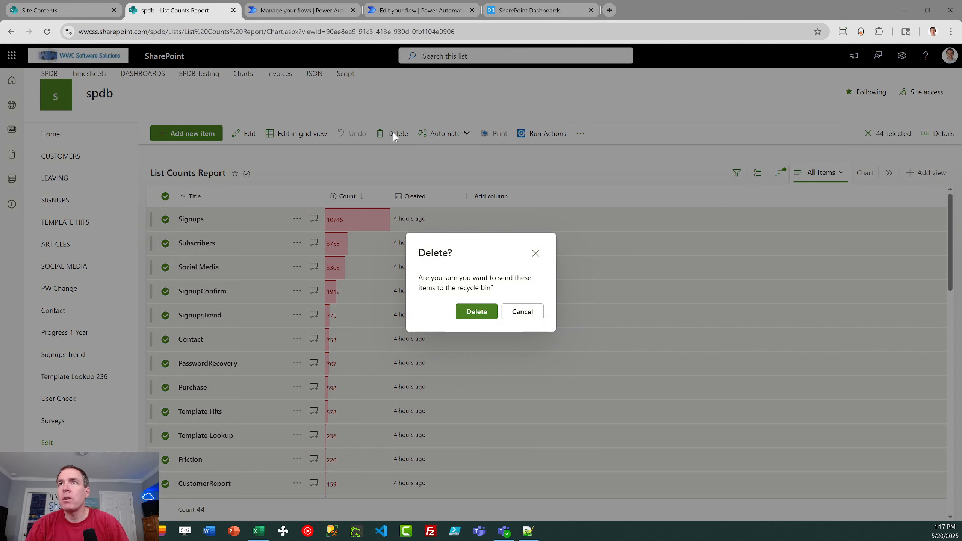
{"action": "left_click", "coordinate": [476, 311]}
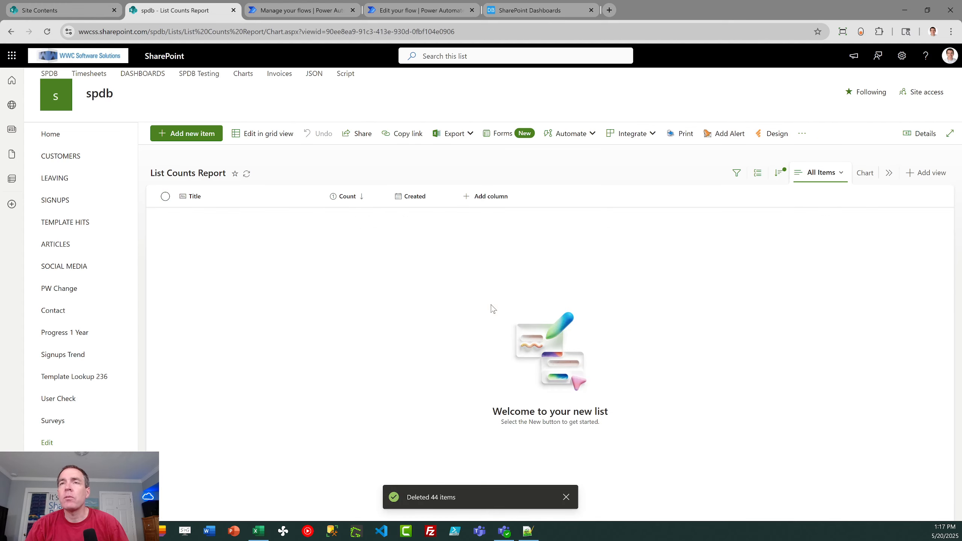
Switch to Power Automate, run the SharePoint Site Report flow manually and refresh its run history.
{"action": "left_click", "coordinate": [288, 9]}
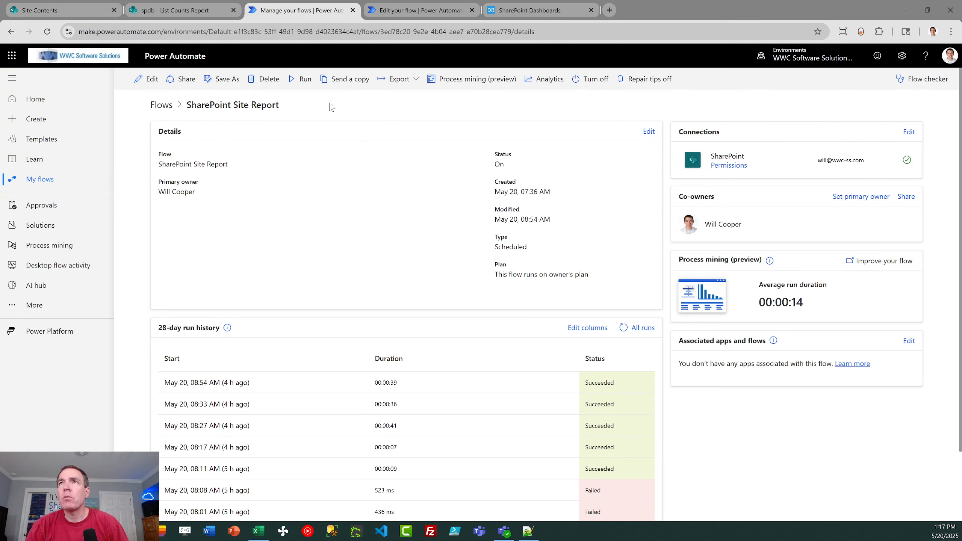
{"action": "left_click", "coordinate": [298, 78]}
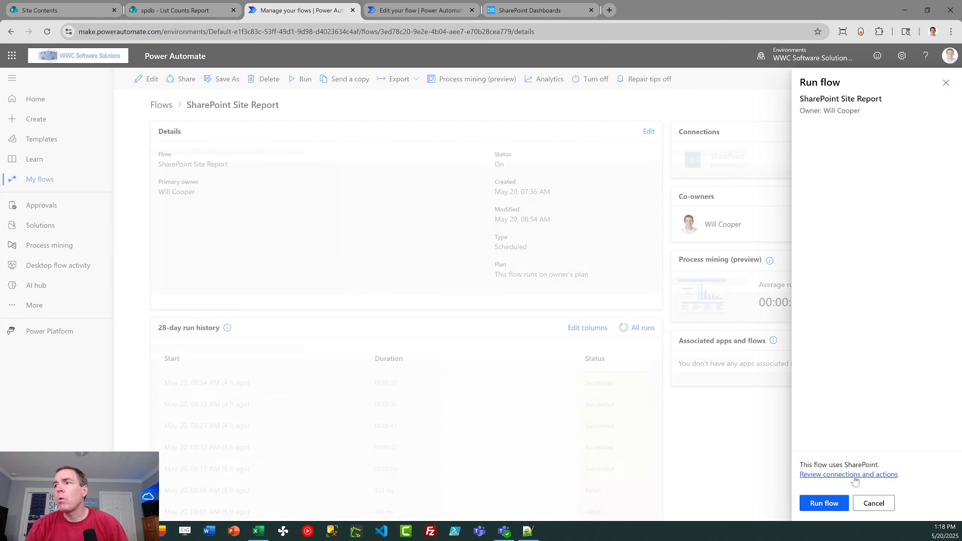
{"action": "left_click", "coordinate": [833, 503]}
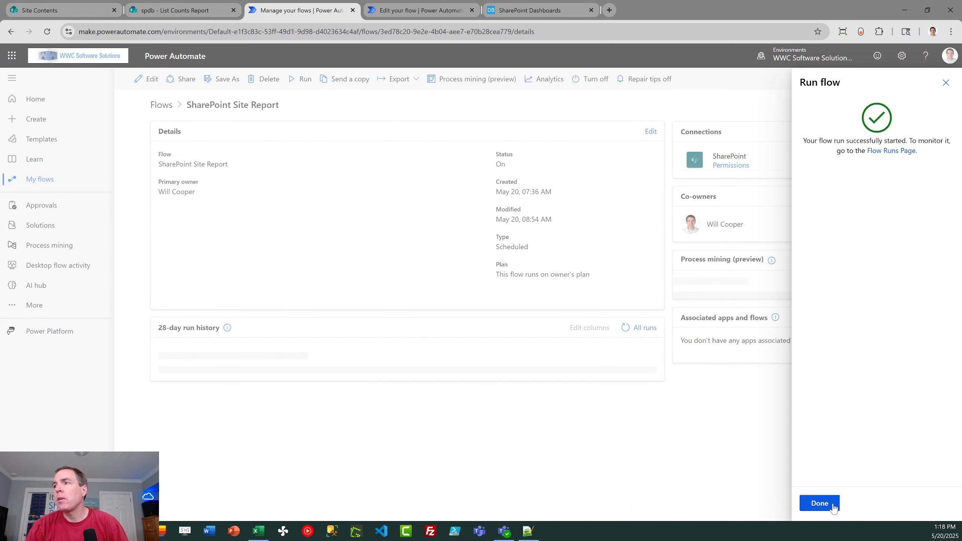
{"action": "left_click", "coordinate": [832, 505]}
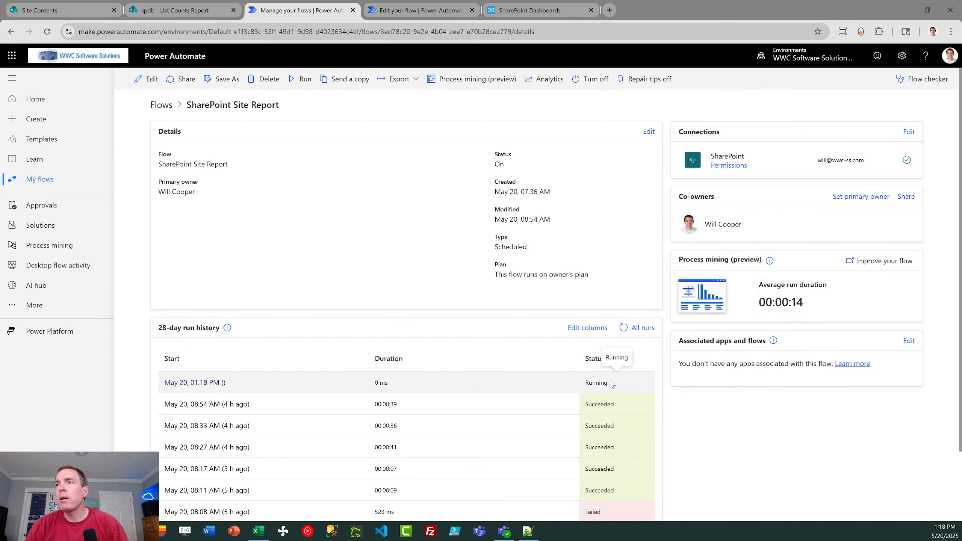
{"action": "left_click", "coordinate": [623, 328]}
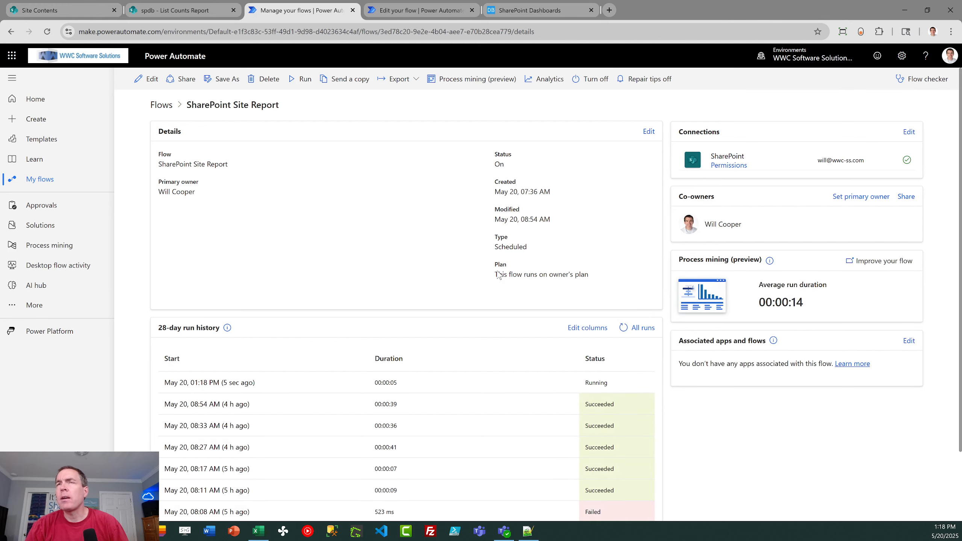
Reload the List Counts Report list repeatedly to follow the incoming items, and check the run's status in the flow's run history.
{"action": "left_click", "coordinate": [186, 3]}
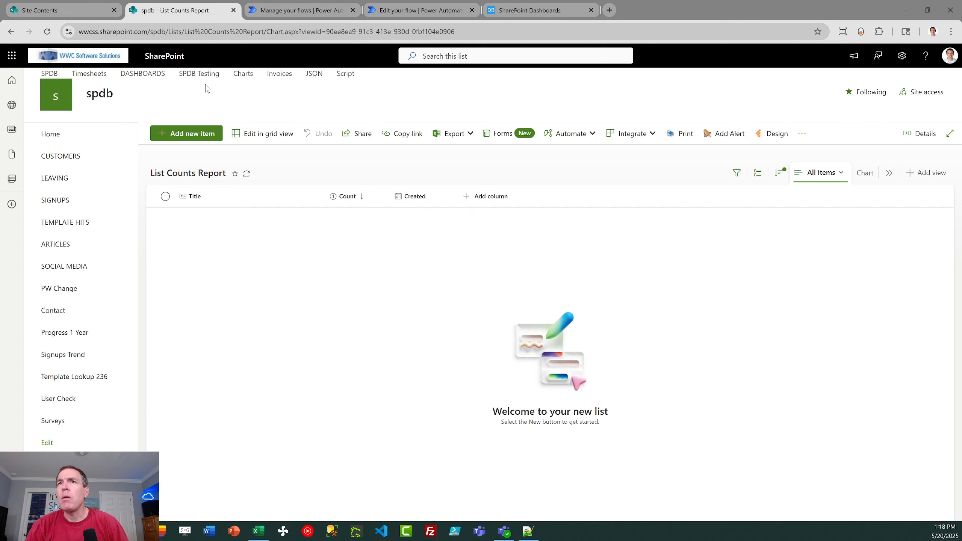
{"action": "left_click", "coordinate": [47, 32]}
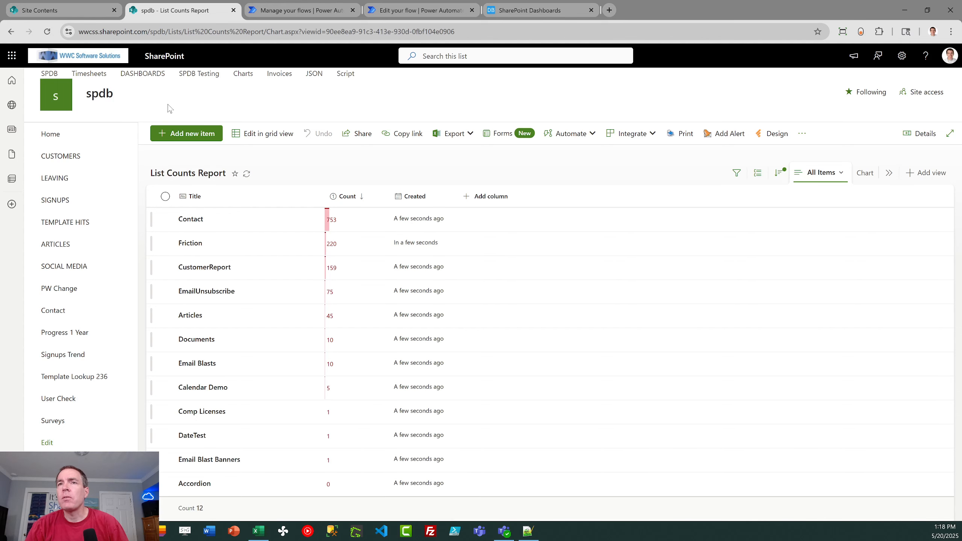
{"action": "left_click", "coordinate": [44, 31]}
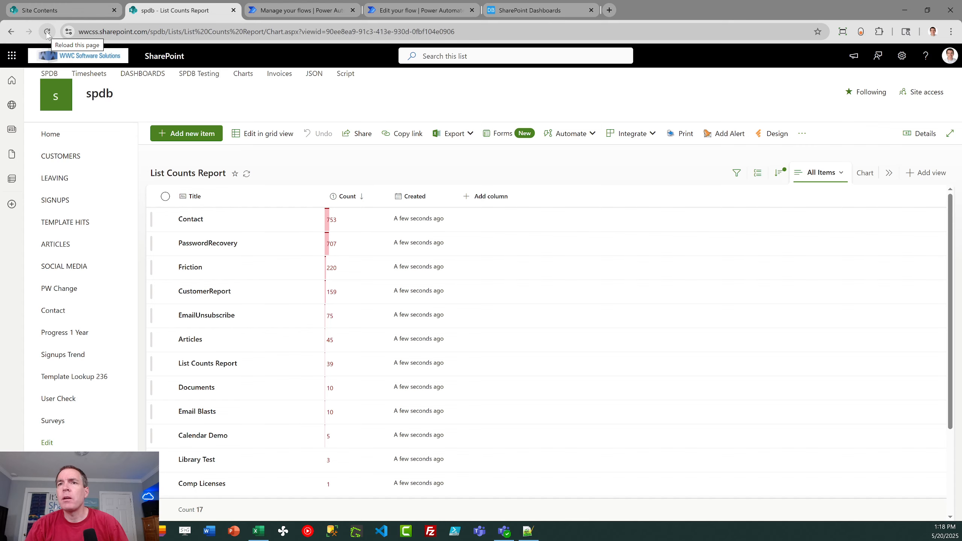
{"action": "left_click", "coordinate": [47, 31]}
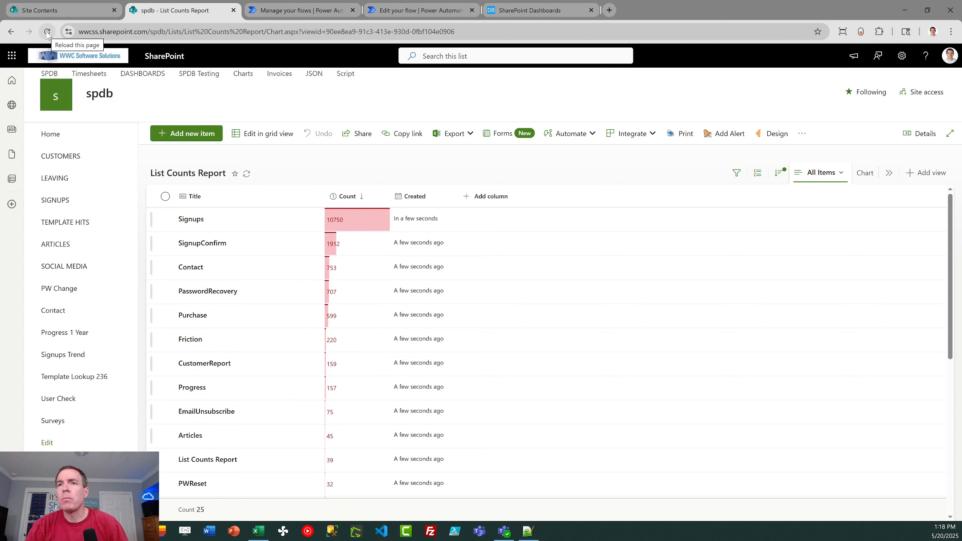
{"action": "left_click", "coordinate": [46, 32]}
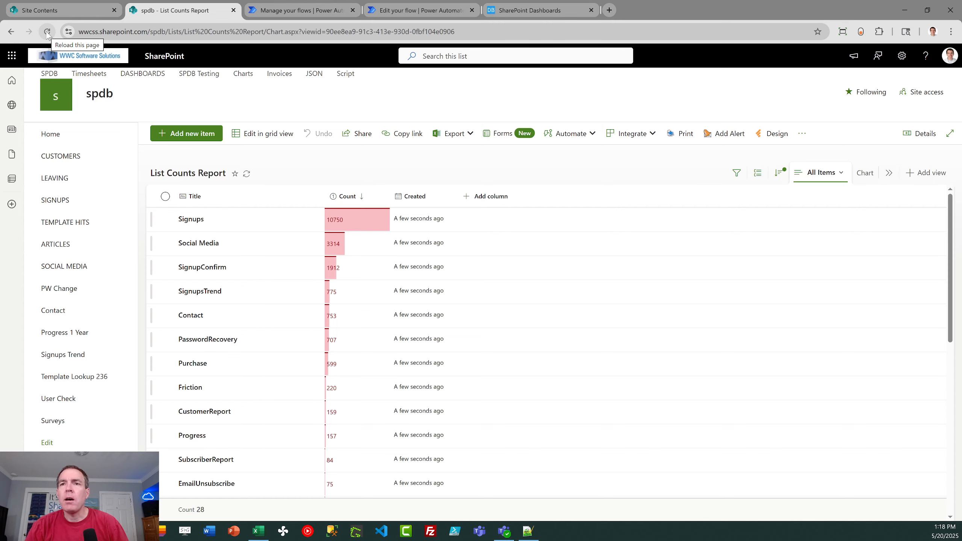
{"action": "left_click", "coordinate": [47, 32]}
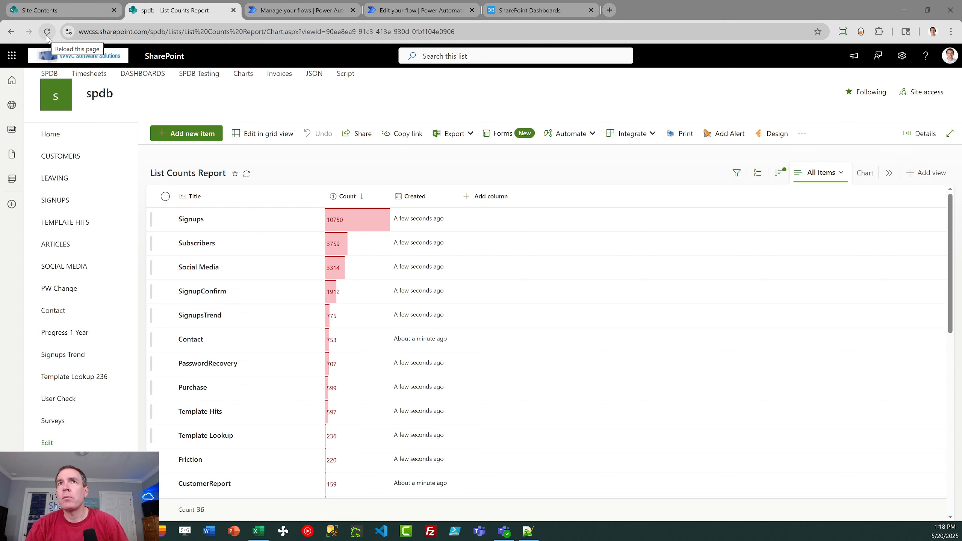
{"action": "left_click", "coordinate": [46, 36]}
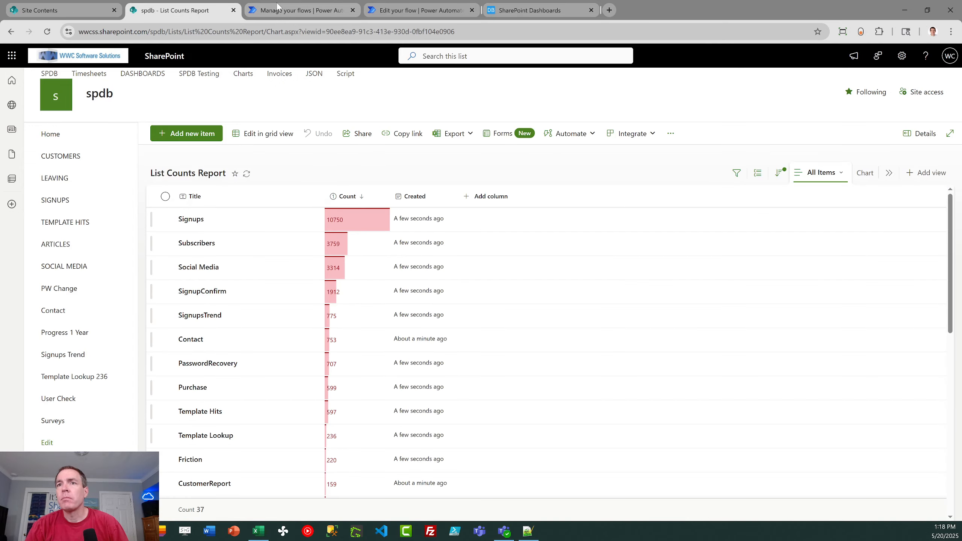
{"action": "left_click", "coordinate": [278, 9]}
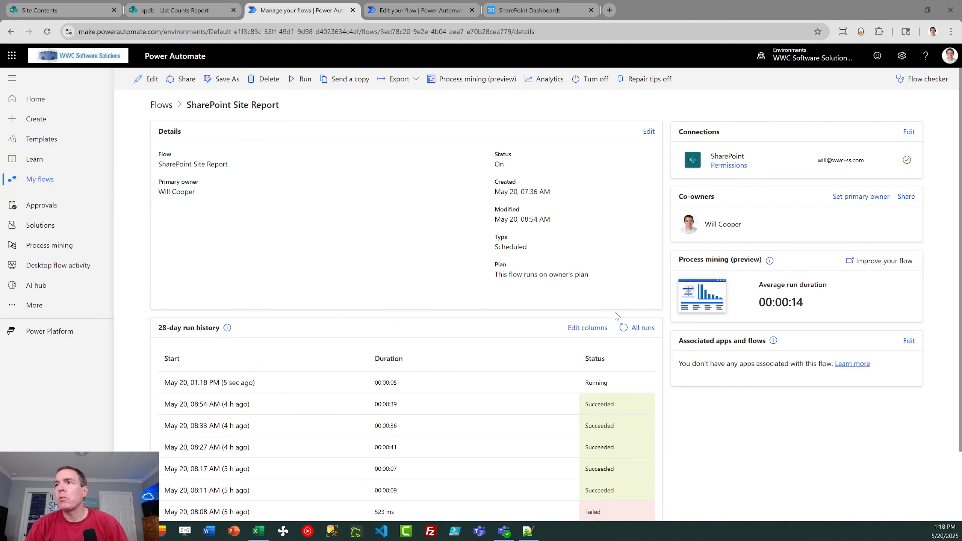
{"action": "left_click", "coordinate": [623, 328]}
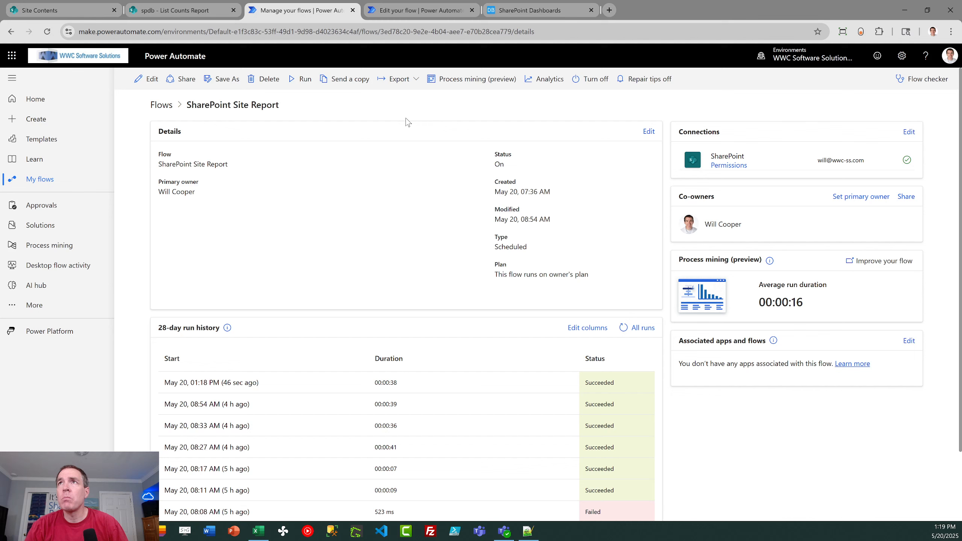
Examine the Recurrence schedule and the site address of Get all lists and libraries in the SharePoint Site Report flow's designer.
{"action": "mouse_move", "coordinate": [408, 8]}
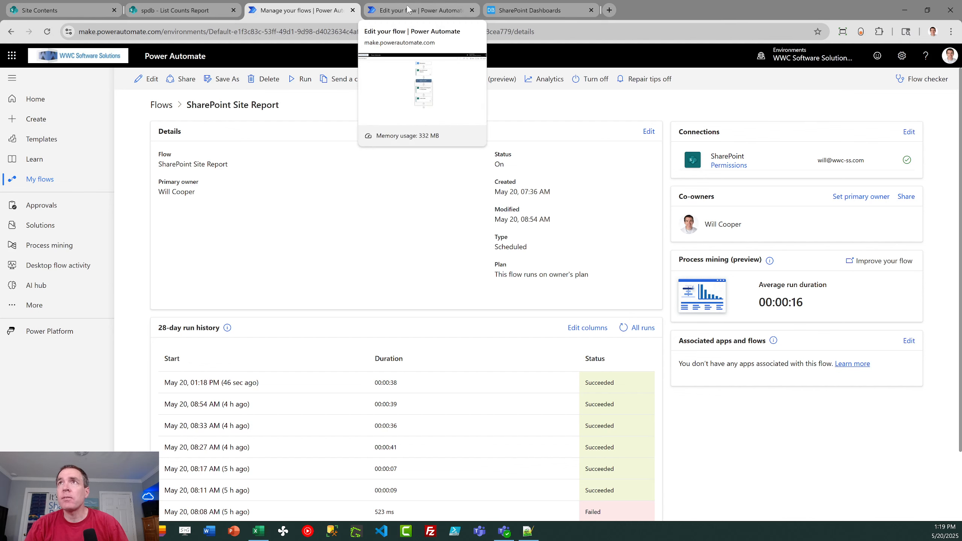
{"action": "left_click", "coordinate": [408, 8]}
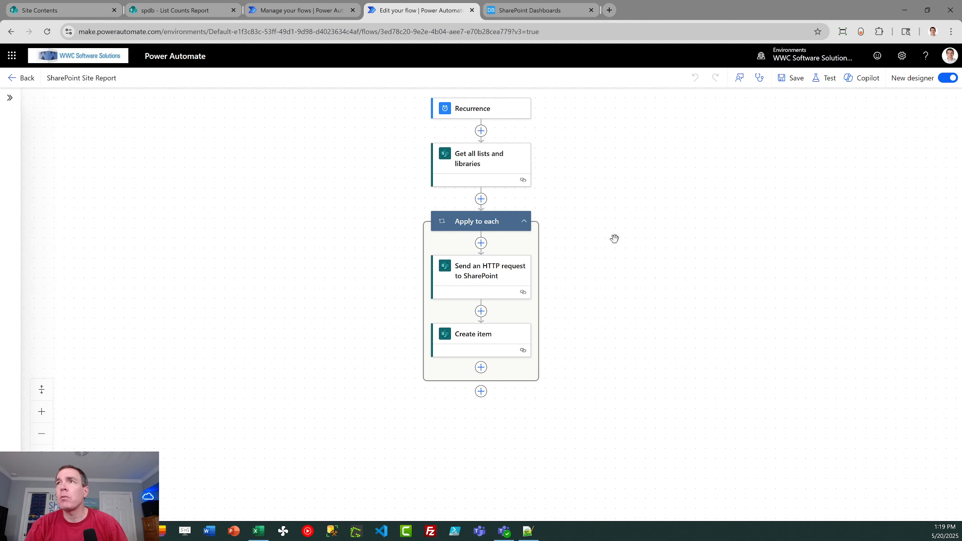
{"action": "left_click", "coordinate": [487, 112]}
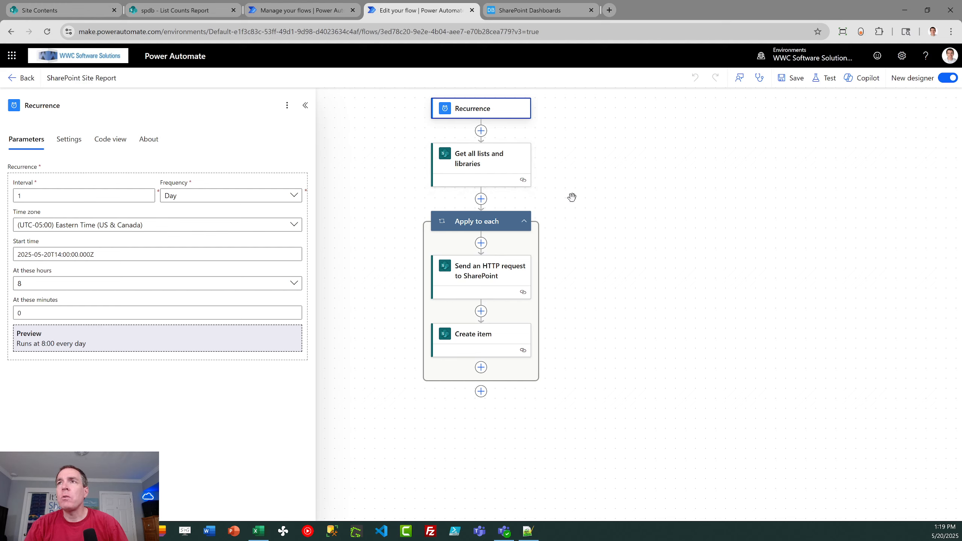
{"action": "left_click", "coordinate": [467, 166]}
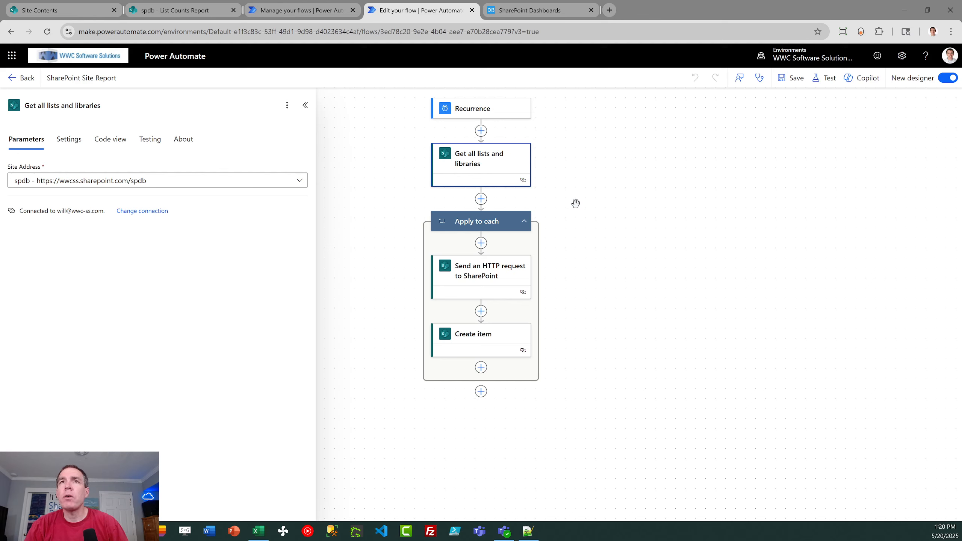
{"action": "left_click", "coordinate": [299, 182]}
{"action": "left_click", "coordinate": [299, 181]}
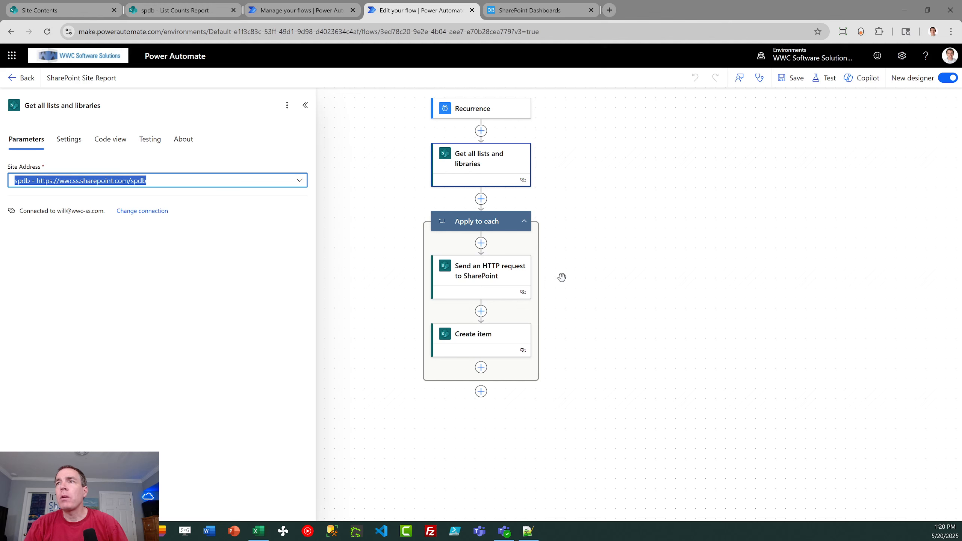
Examine the Apply to each loop's input and the dynamic content offered from Get all lists and libraries.
{"action": "left_click", "coordinate": [487, 226]}
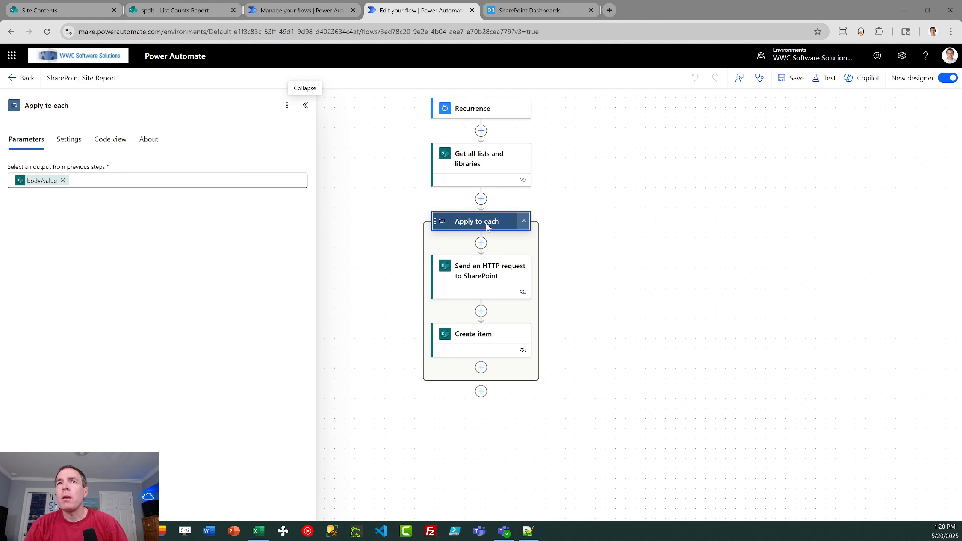
{"action": "mouse_move", "coordinate": [47, 181]}
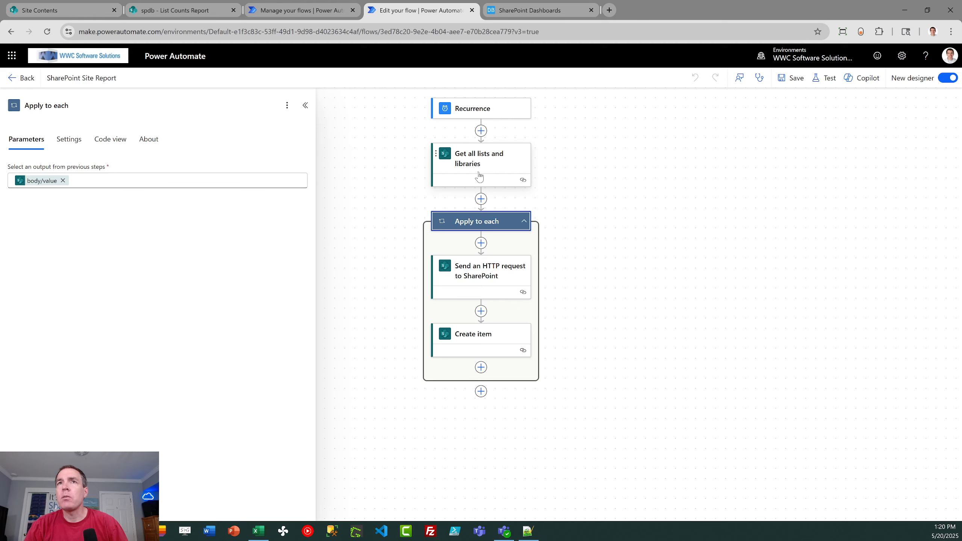
{"action": "left_click", "coordinate": [237, 180]}
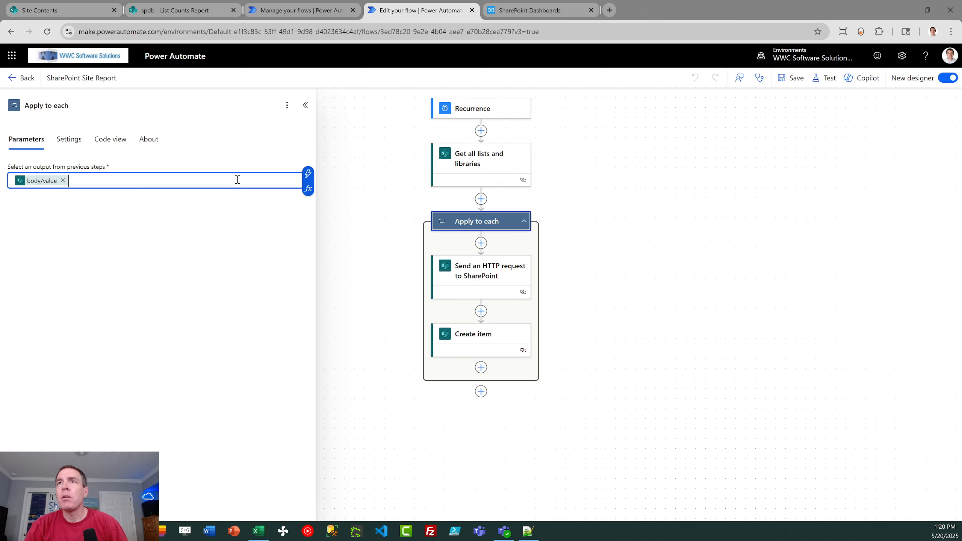
{"action": "left_click", "coordinate": [309, 175]}
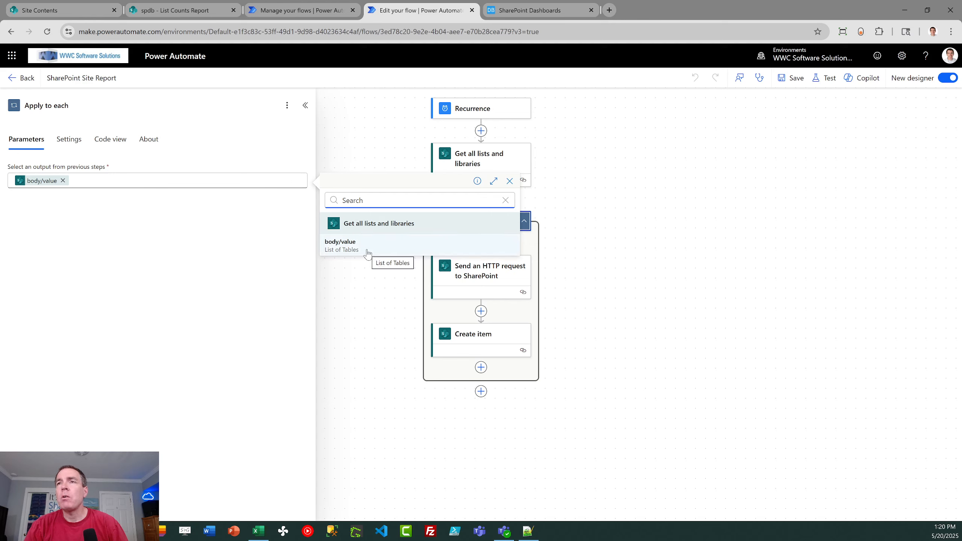
{"action": "left_click", "coordinate": [383, 316]}
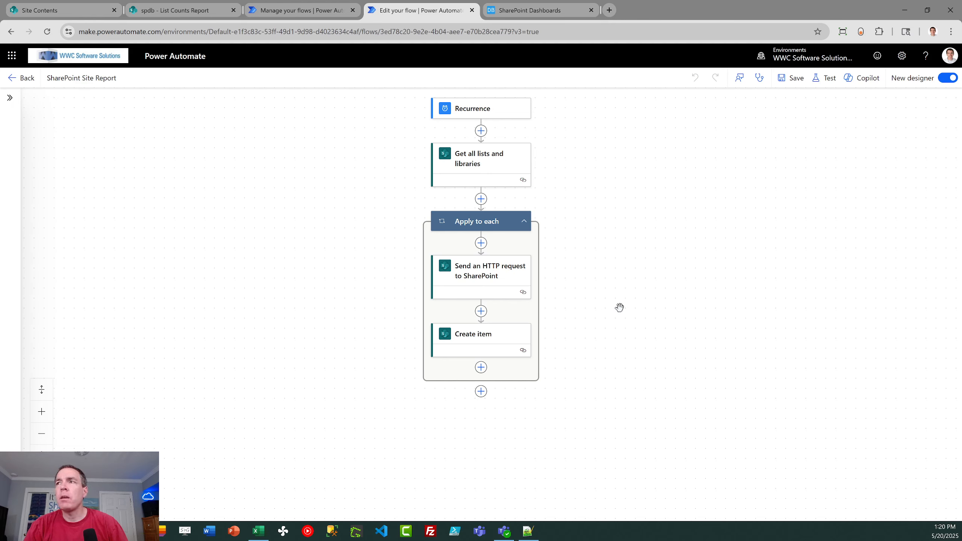
Examine the method and Uri, including its dynamic content, in the Send an HTTP request to SharePoint action.
{"action": "left_click", "coordinate": [501, 279]}
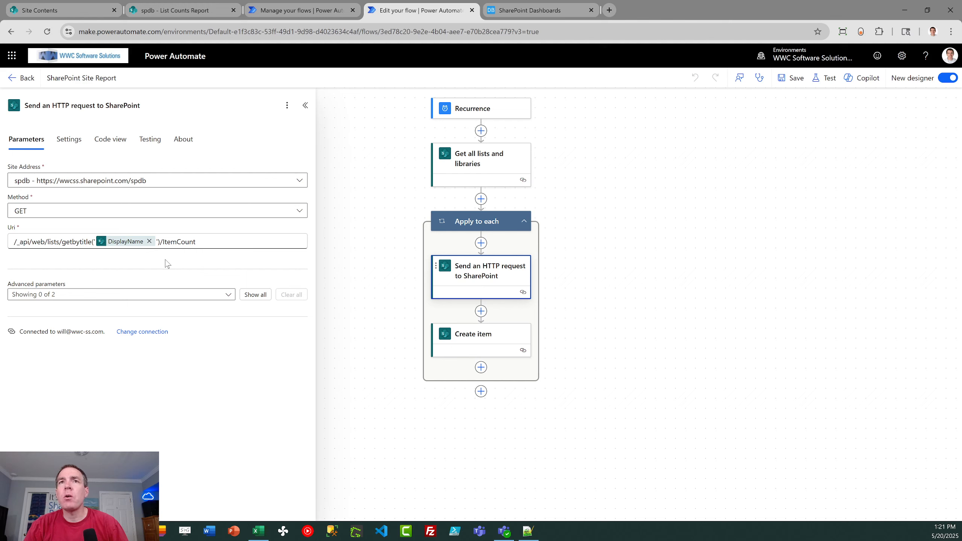
{"action": "left_click", "coordinate": [215, 241]}
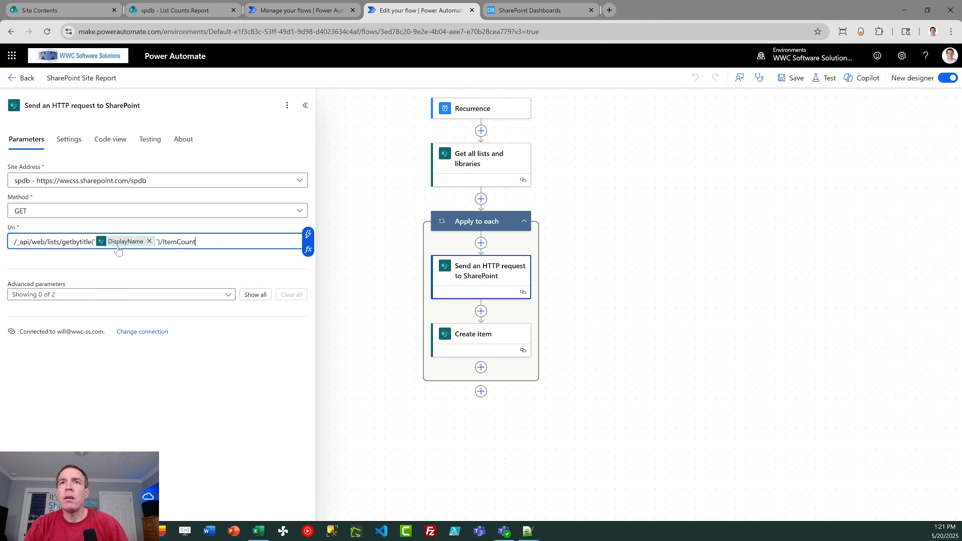
{"action": "mouse_move", "coordinate": [117, 245]}
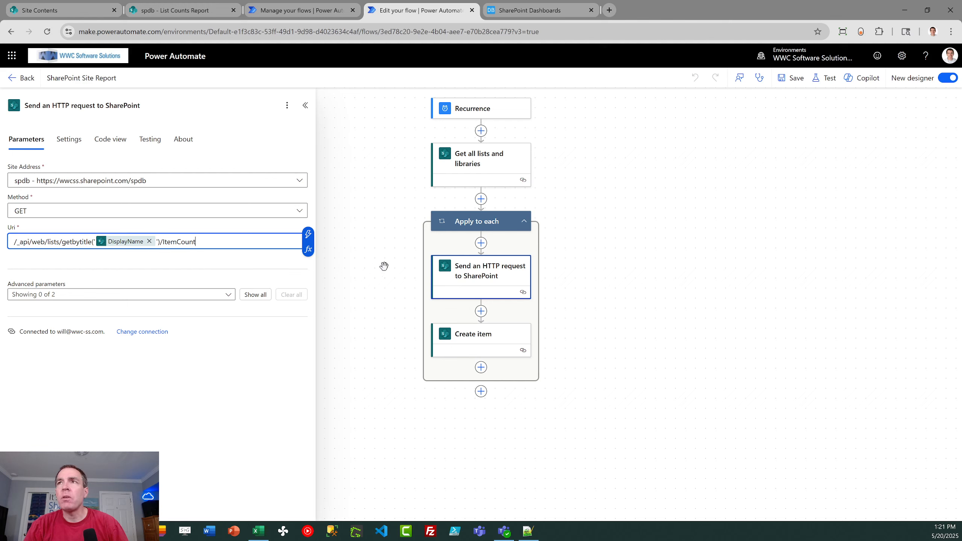
{"action": "left_click", "coordinate": [394, 233]}
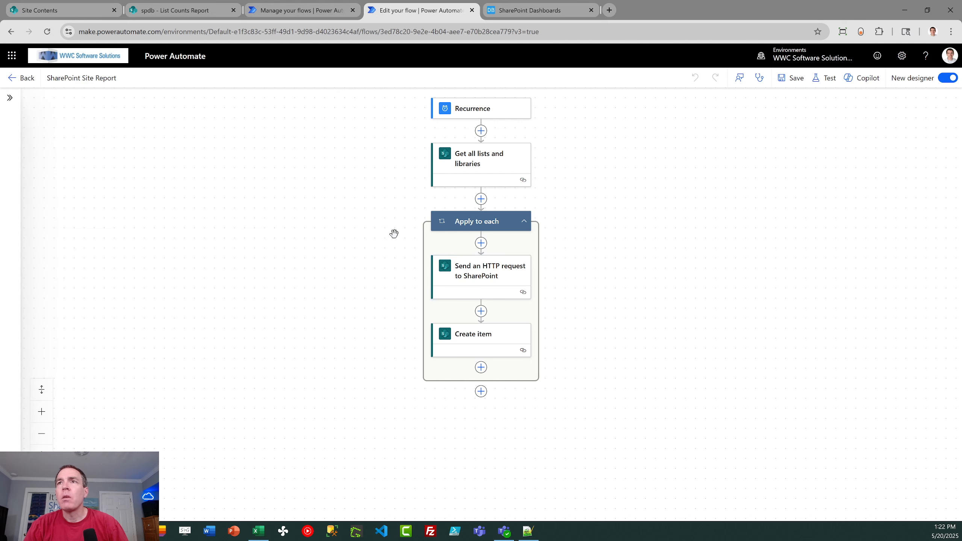
Examine the Create item action's target list and the dynamic values mapped to Title and Count.
{"action": "left_click", "coordinate": [474, 340]}
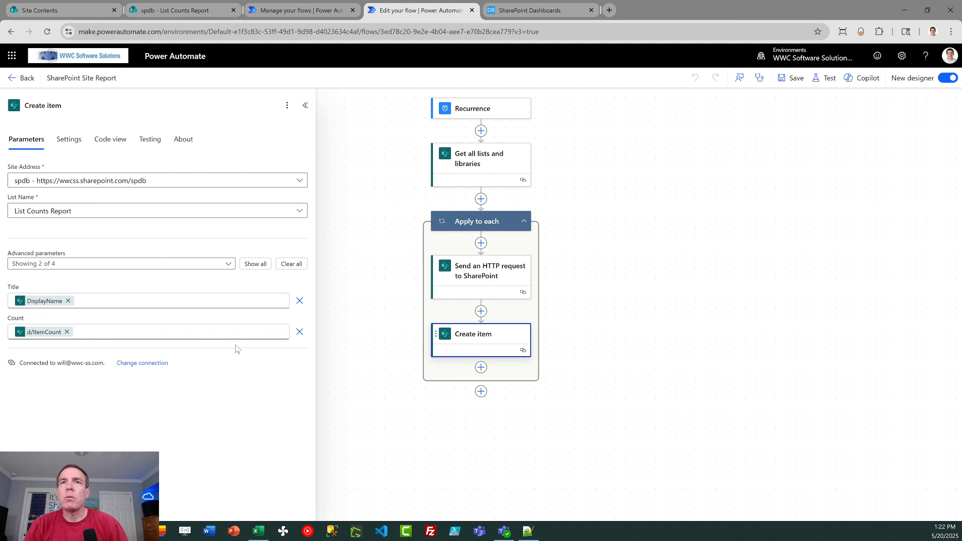
{"action": "mouse_move", "coordinate": [45, 303]}
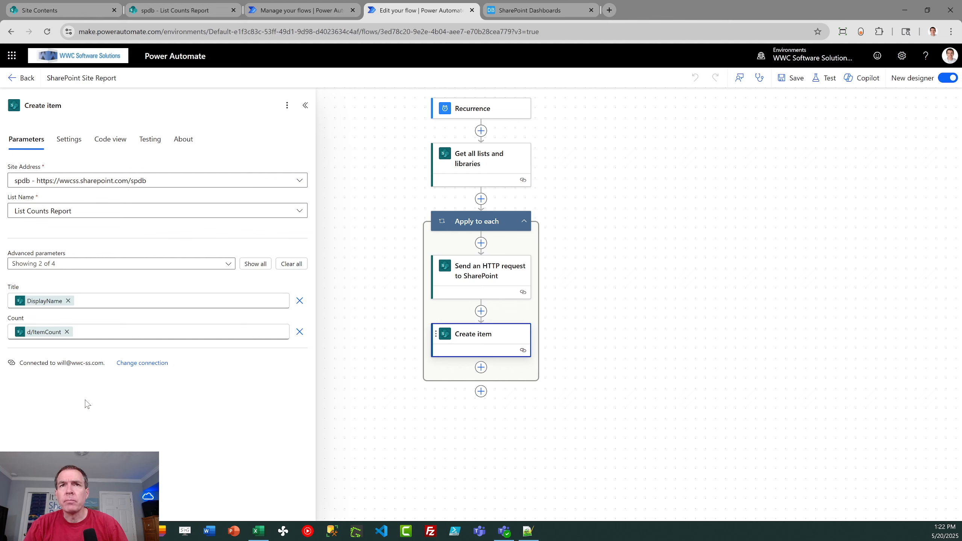
{"action": "mouse_move", "coordinate": [45, 334]}
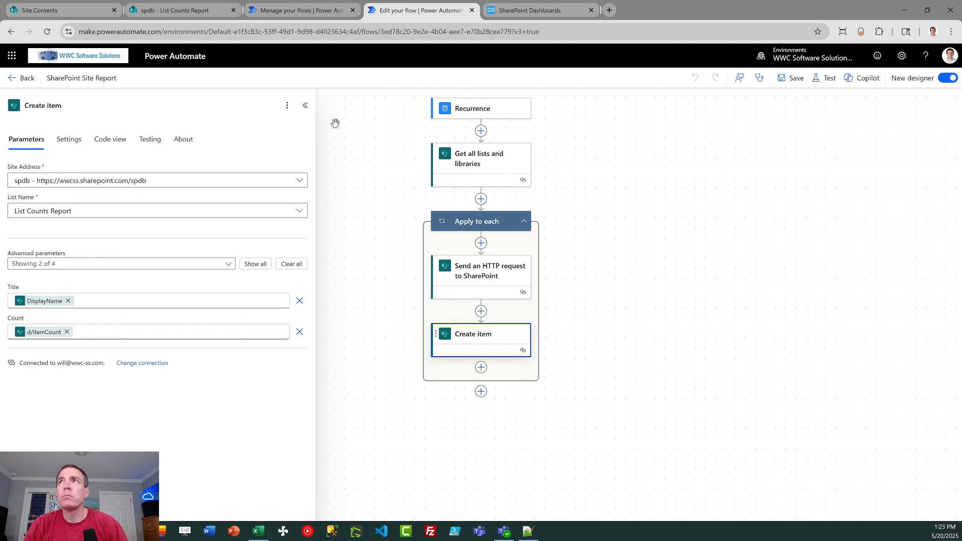
Switch to the List Counts Report list, examine the Count column's data bar formatting, and display the list in its Chart view.
{"action": "left_click", "coordinate": [178, 10]}
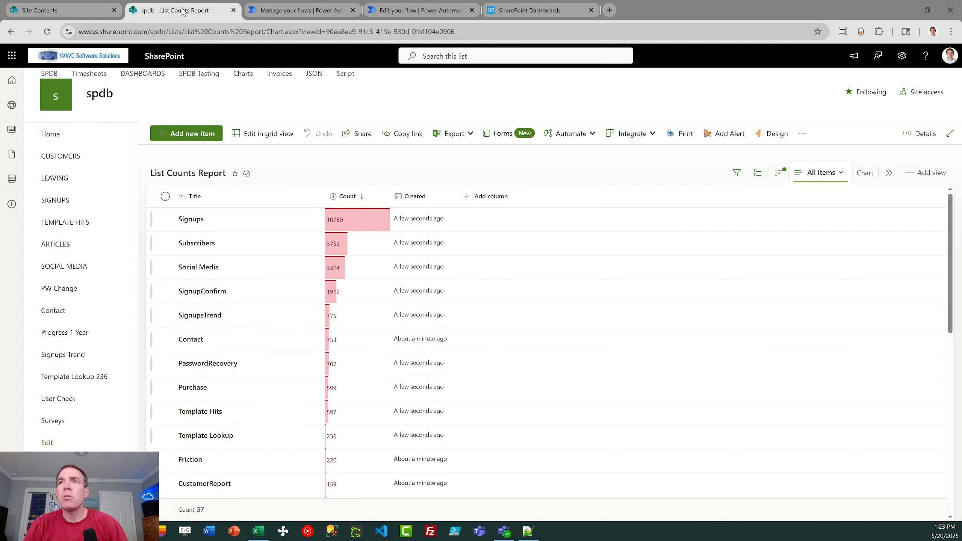
{"action": "left_click", "coordinate": [371, 197]}
{"action": "mouse_move", "coordinate": [409, 288]}
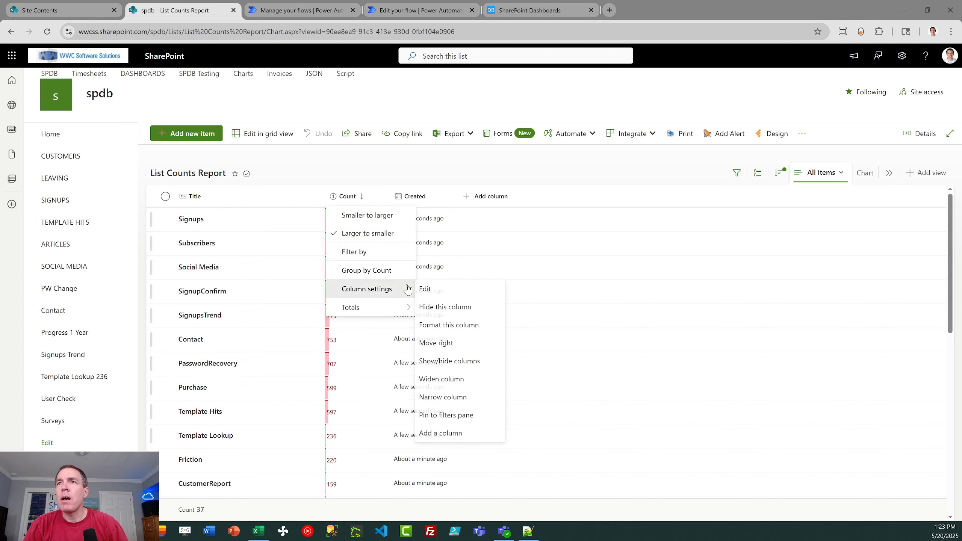
{"action": "left_click", "coordinate": [473, 325]}
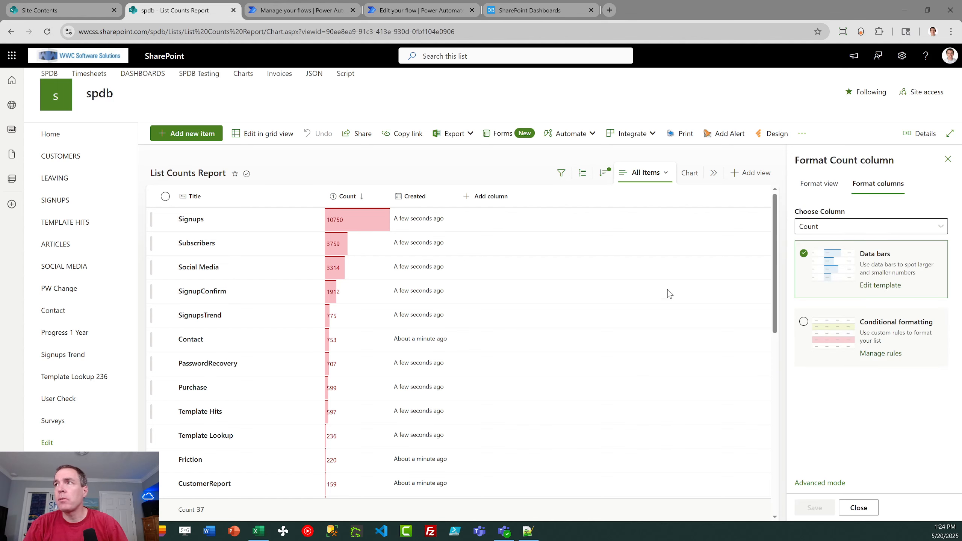
{"action": "left_click", "coordinate": [945, 162]}
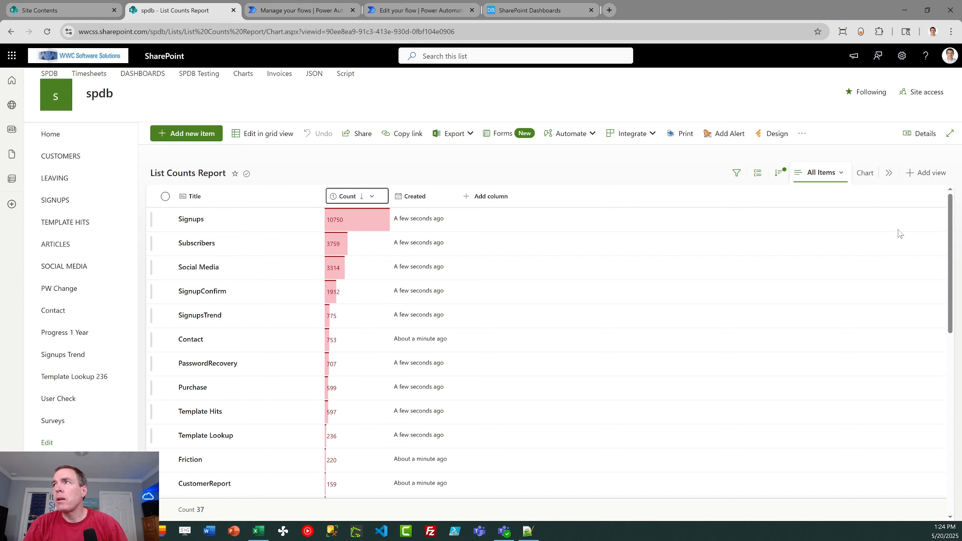
{"action": "left_click", "coordinate": [865, 175]}
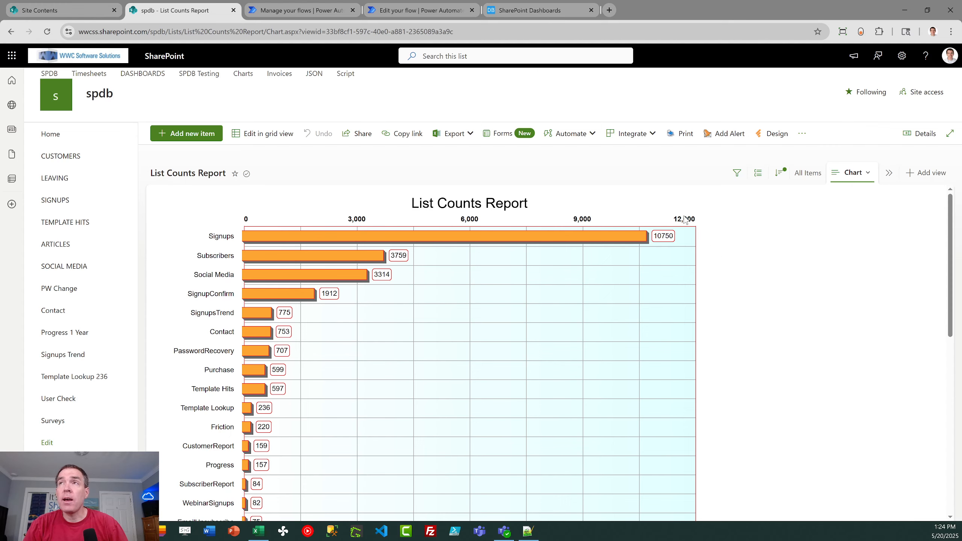
Switch to SharePoint Dashboards and set the List Counts Report chart's bar color to Navy and its canvas width to 1011.
{"action": "left_click", "coordinate": [525, 9]}
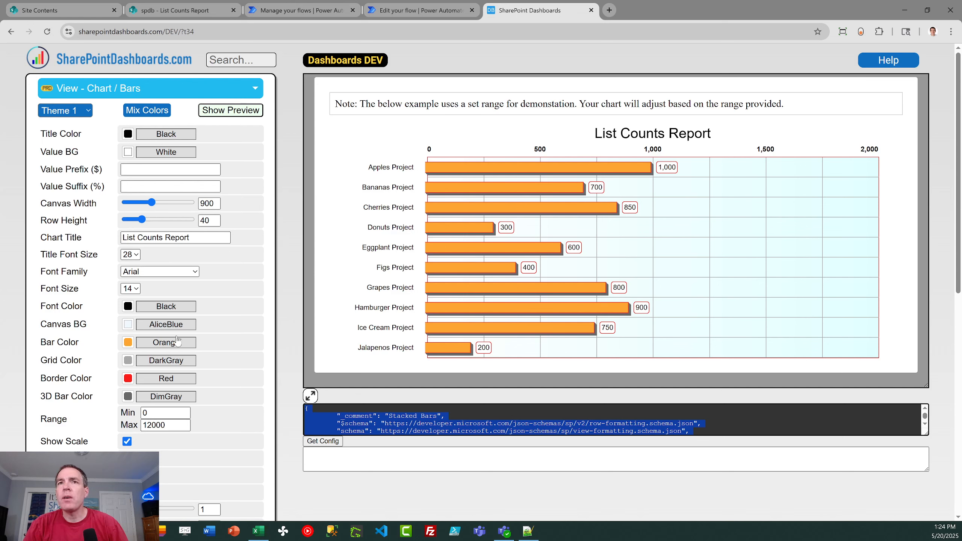
{"action": "left_click", "coordinate": [128, 344]}
{"action": "left_click", "coordinate": [128, 345]}
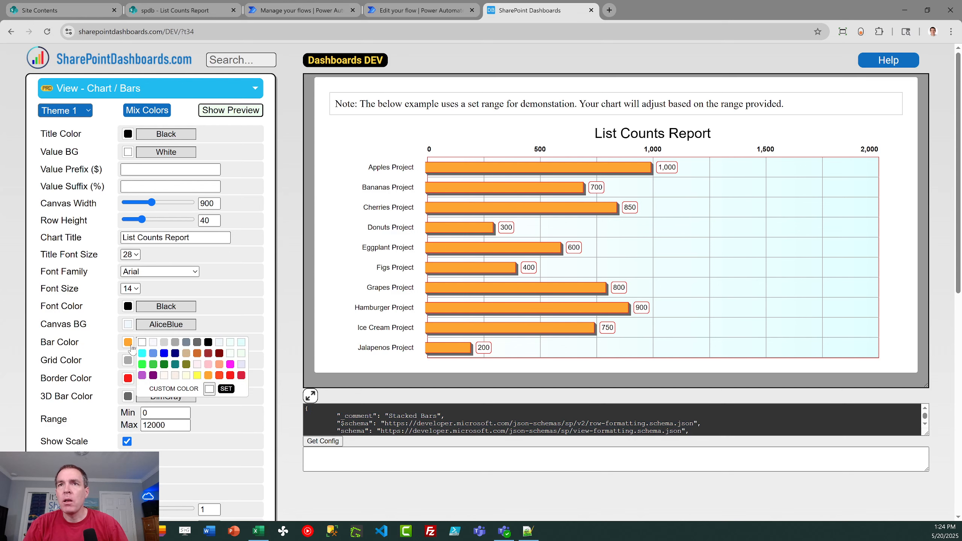
{"action": "left_click", "coordinate": [175, 354]}
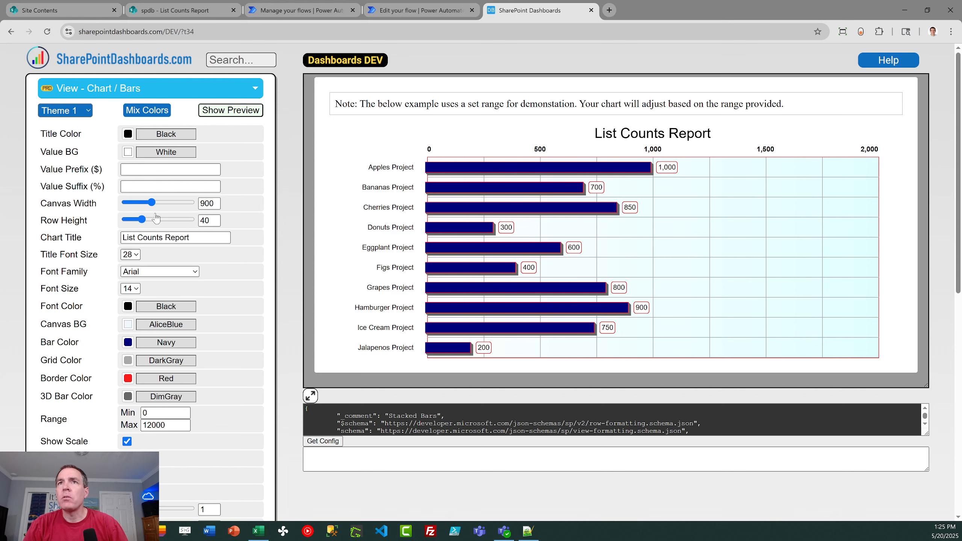
{"action": "left_click_drag", "start_coordinate": [152, 203], "coordinate": [158, 203]}
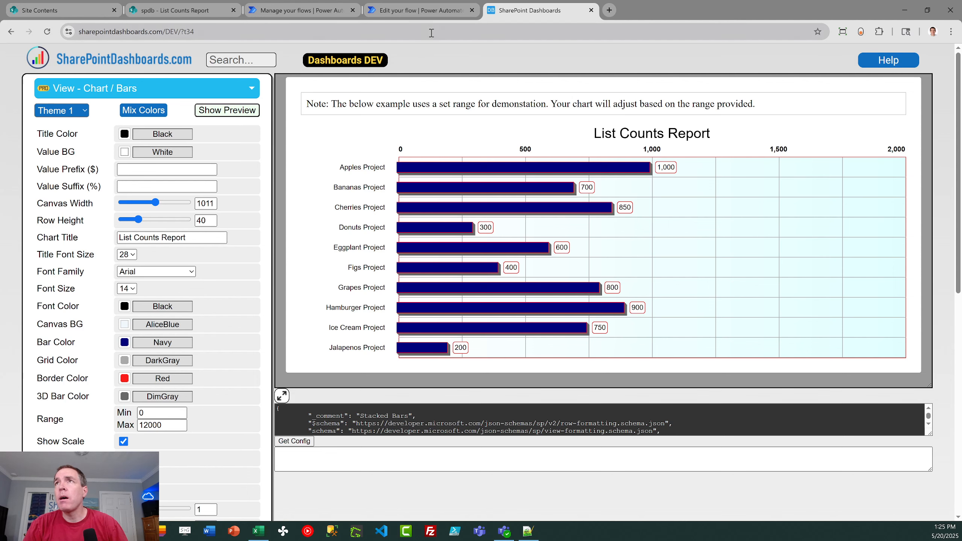
Examine the JSON formatting of the SharePoint list's Chart view, leave it unsaved, and return to the All Items view.
{"action": "left_click", "coordinate": [214, 14]}
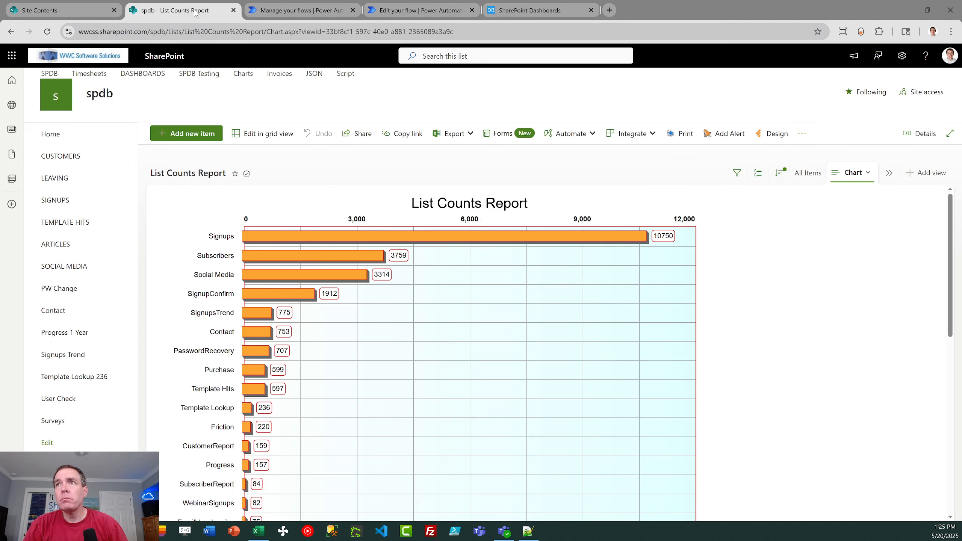
{"action": "left_click", "coordinate": [869, 175]}
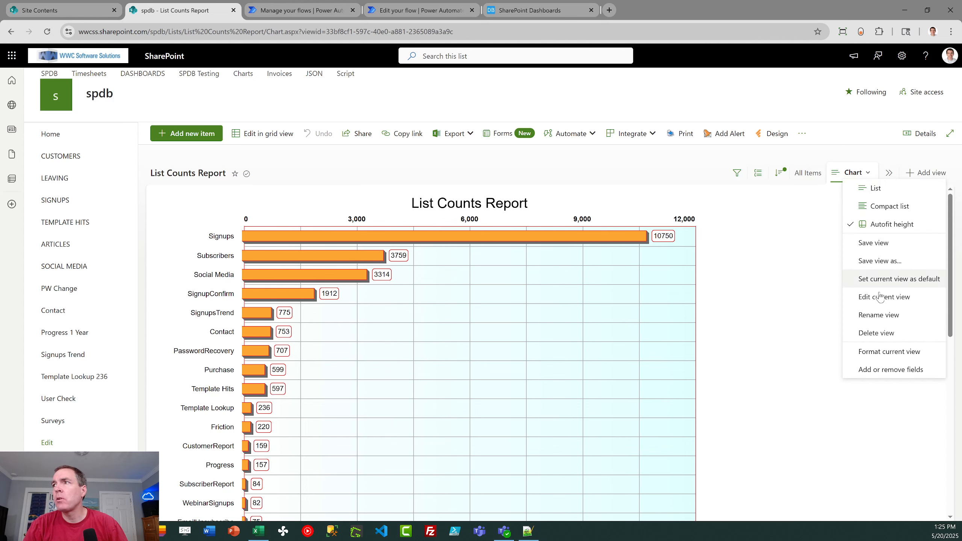
{"action": "left_click", "coordinate": [882, 355]}
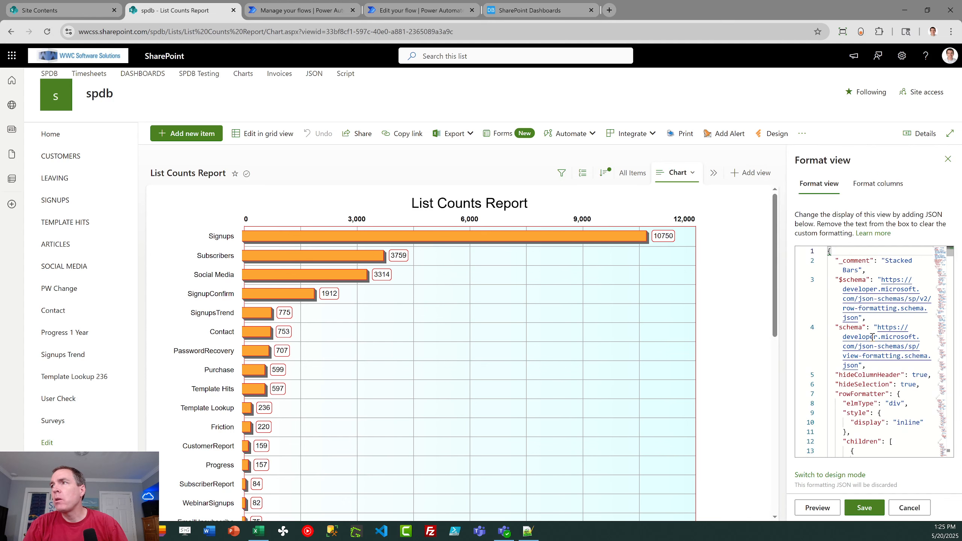
{"action": "left_click", "coordinate": [870, 336]}
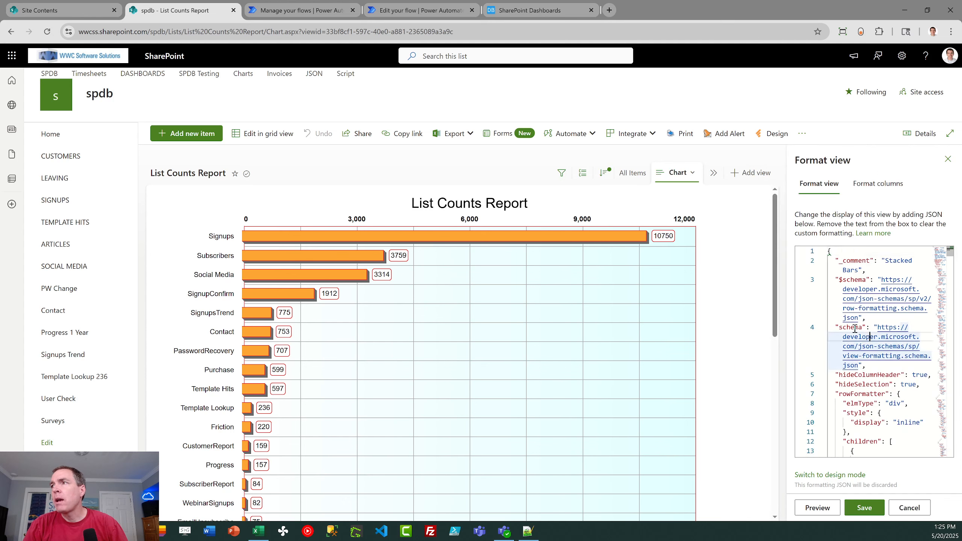
{"action": "left_click", "coordinate": [905, 513]}
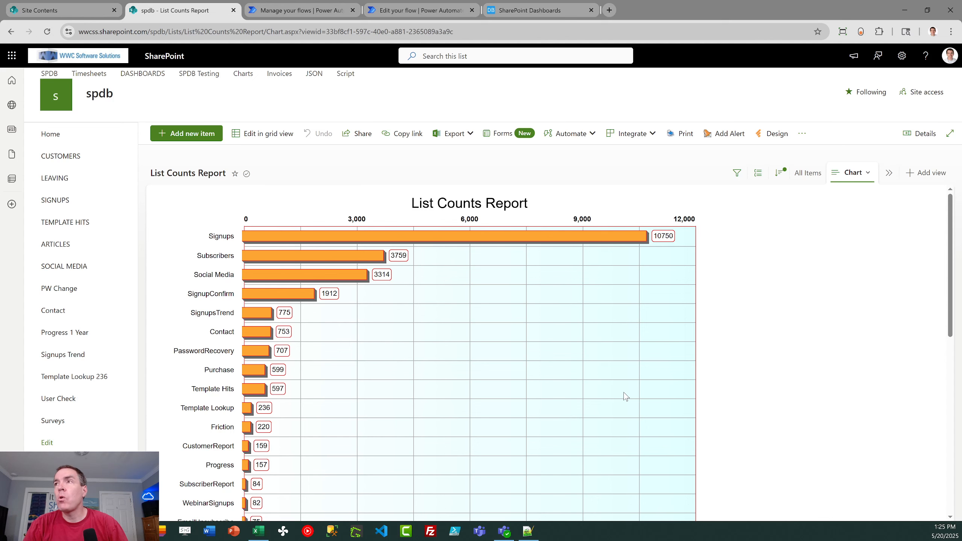
{"action": "left_click", "coordinate": [804, 174]}
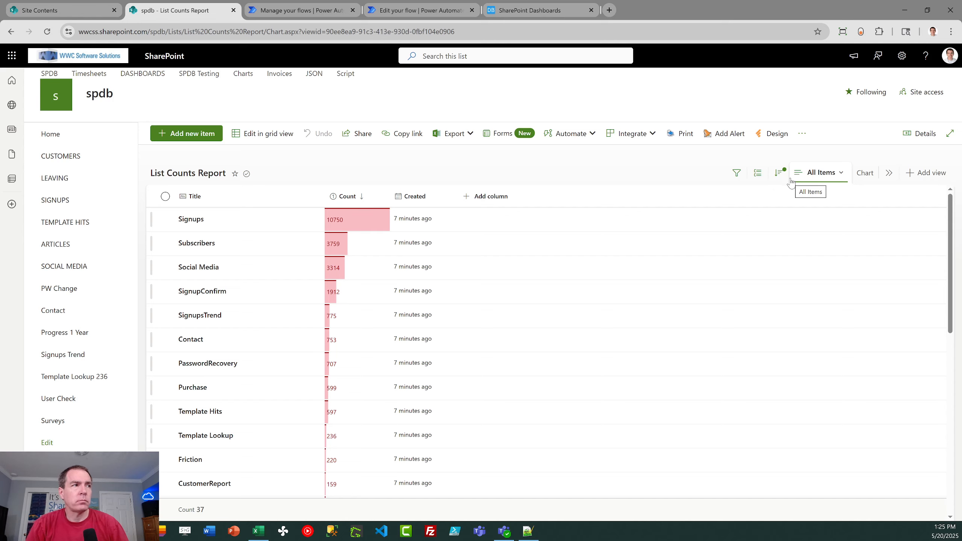